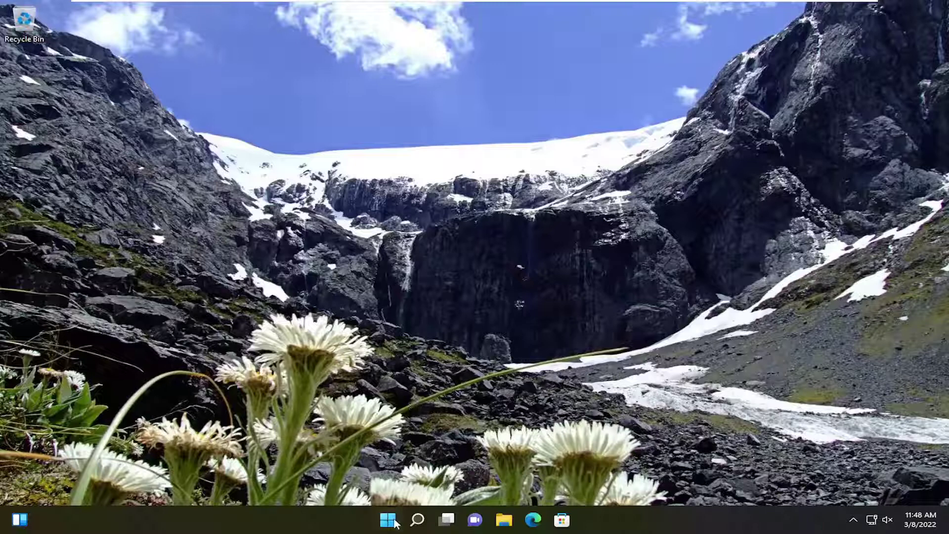
# - Toggle 'Automatically detect settings' off and back on in Proxy settings, then close Settings
pyautogui.click(417, 520)
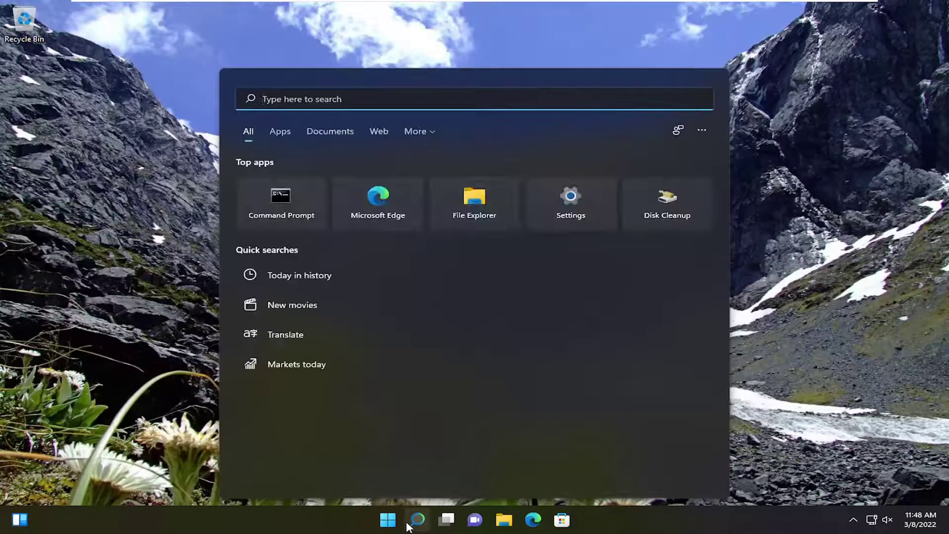
pyautogui.write('proxy')
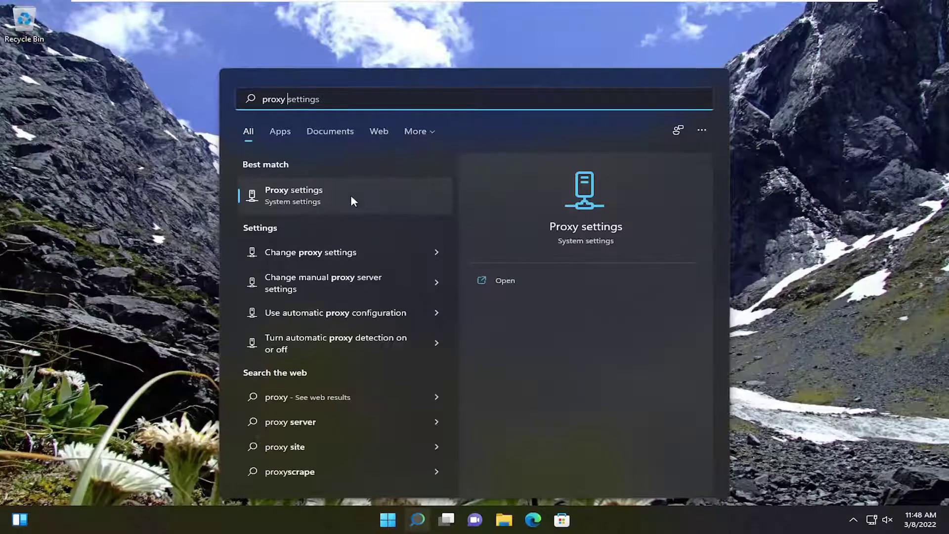
pyautogui.click(299, 198)
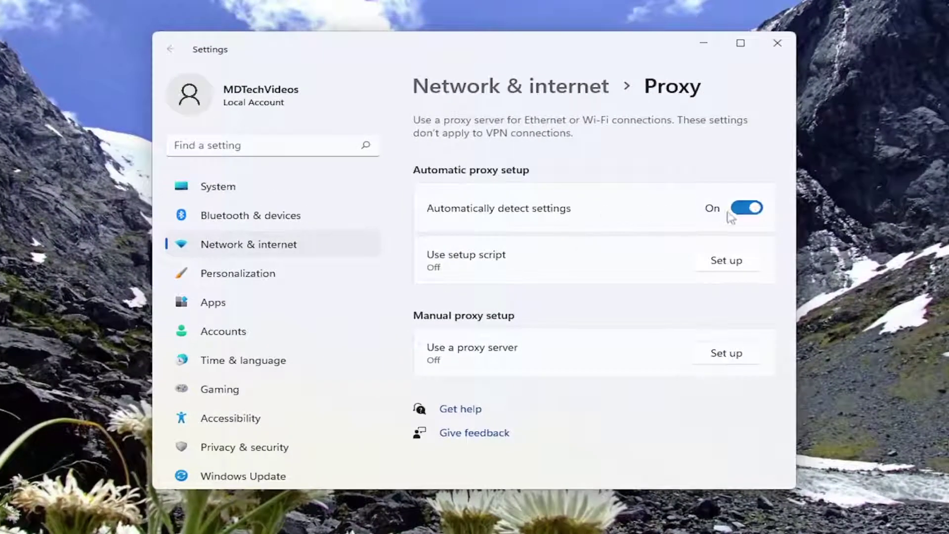
pyautogui.click(757, 208)
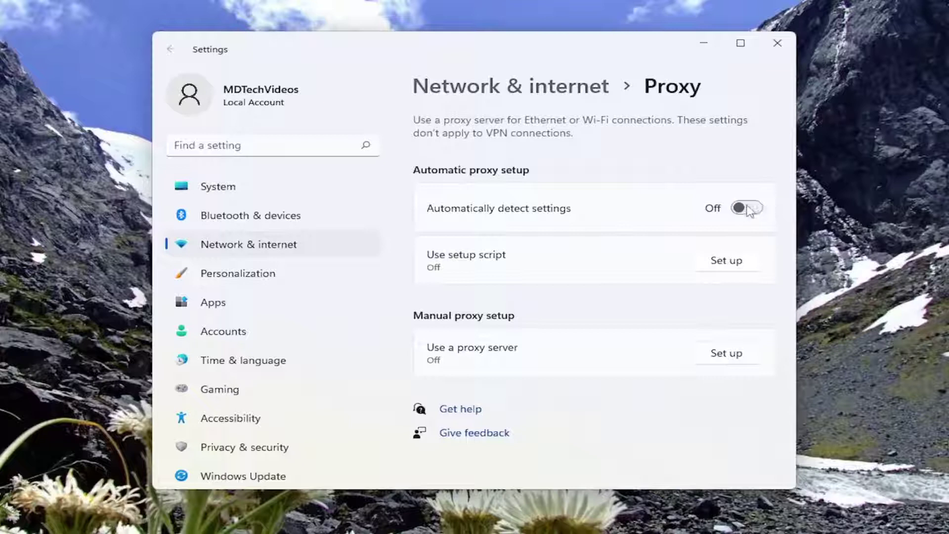
pyautogui.click(748, 211)
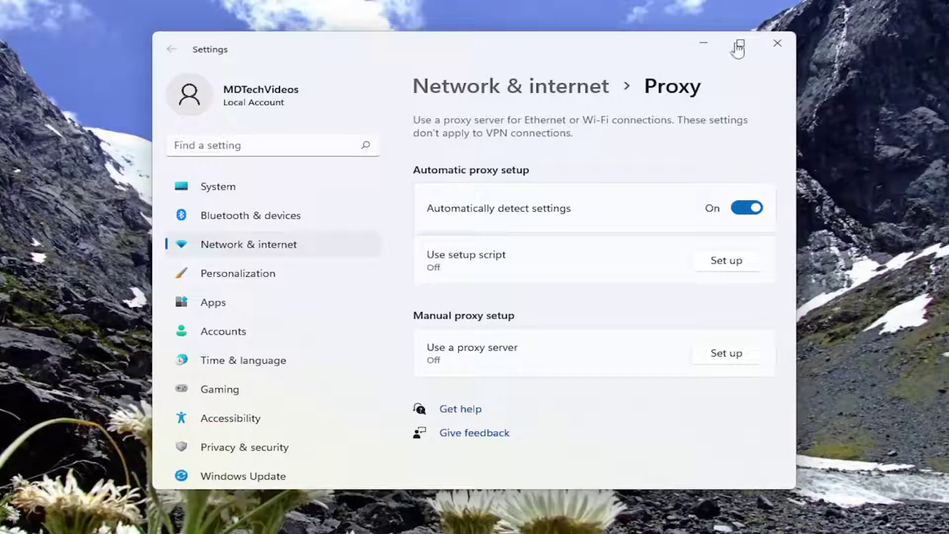
pyautogui.click(778, 43)
# - Run Command Prompt as administrator from search and approve the UAC prompt
pyautogui.click(417, 519)
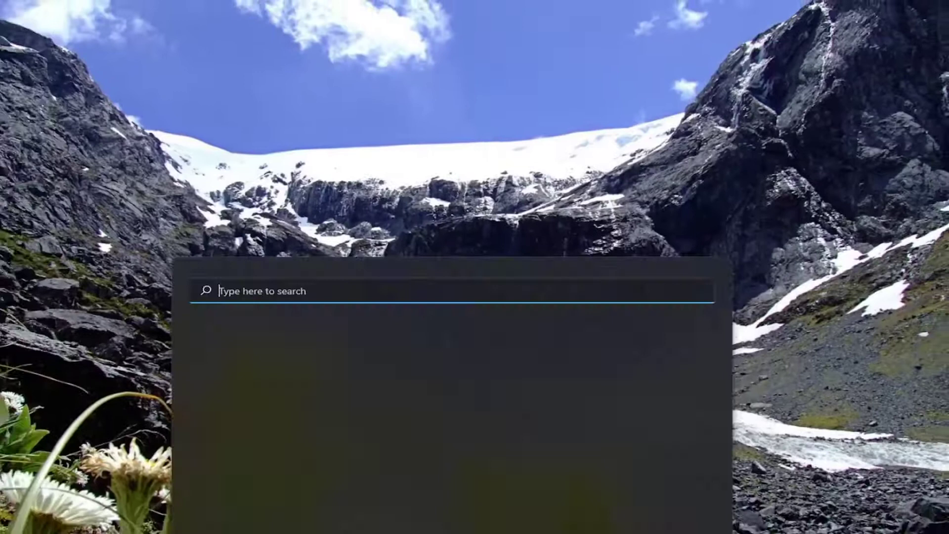
pyautogui.write('cmd')
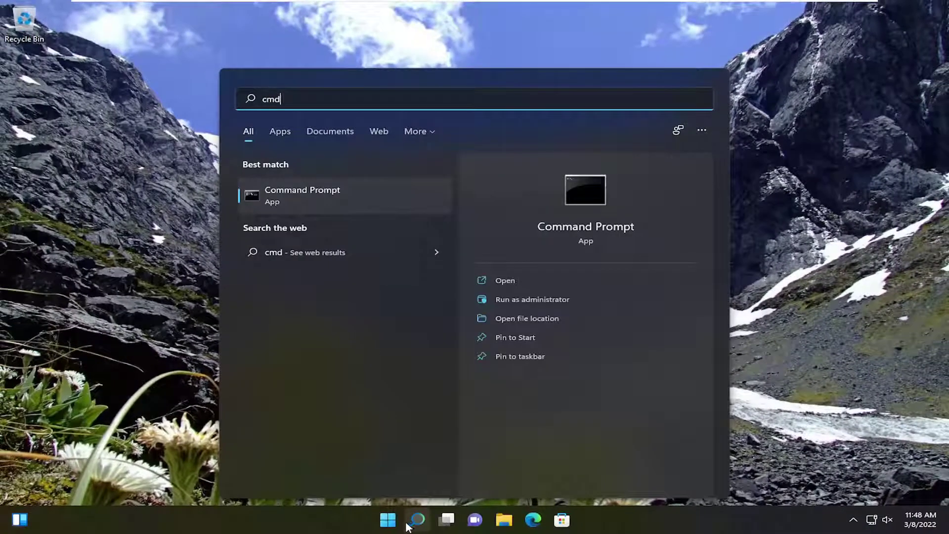
pyautogui.rightClick(304, 189)
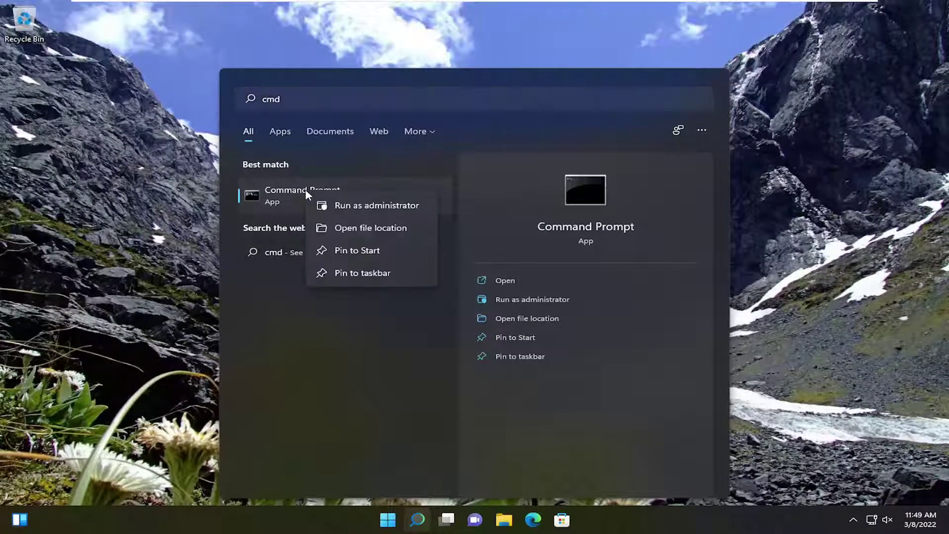
pyautogui.click(371, 206)
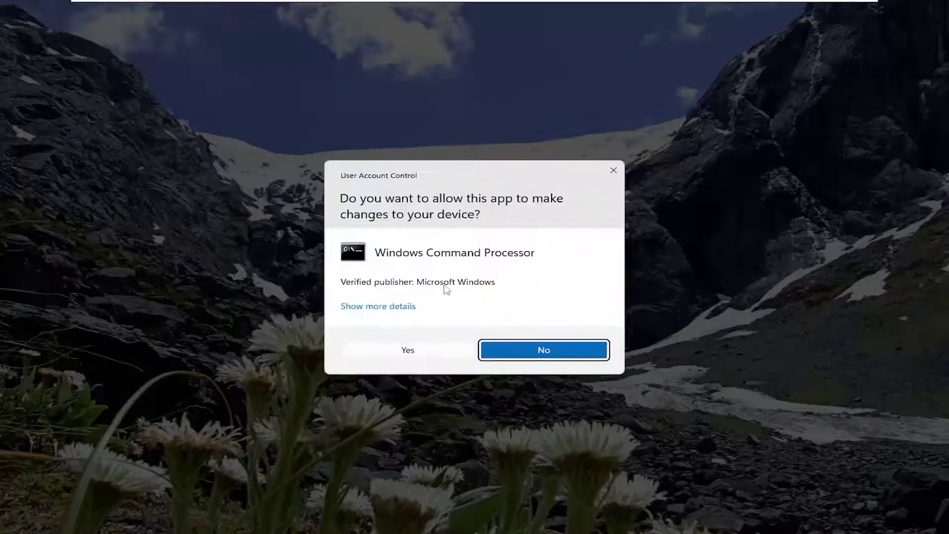
pyautogui.click(397, 357)
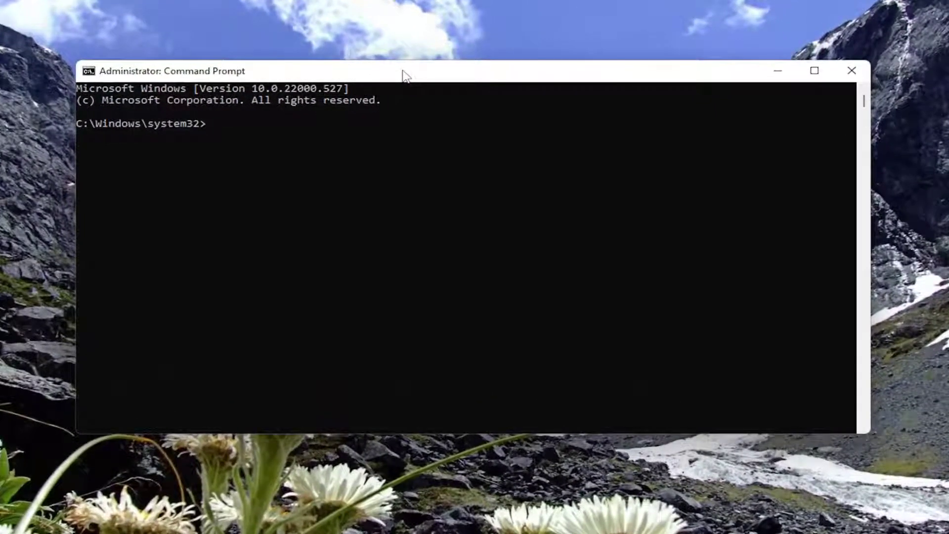
pyautogui.write('ipconfig')
pyautogui.write(' /')
pyautogui.write('flush')
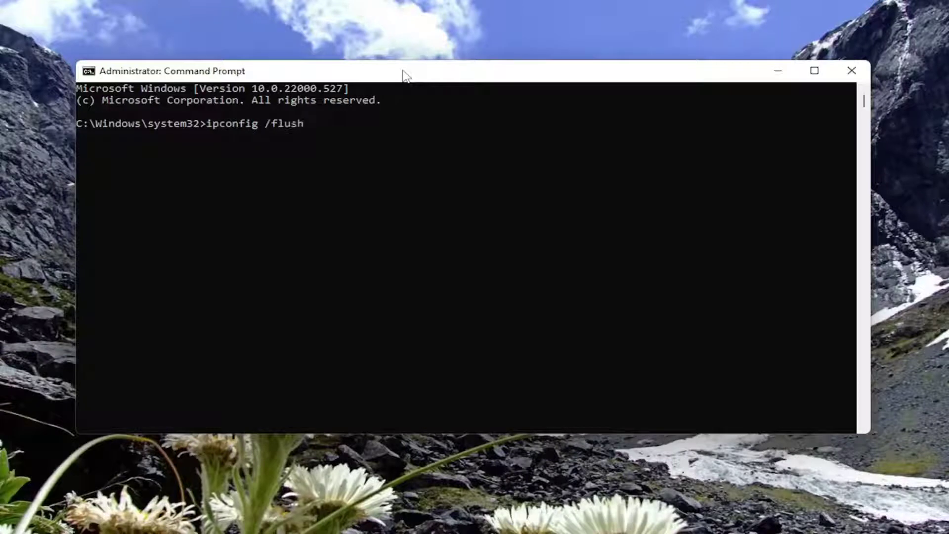
pyautogui.write('dns')
# - Run 'ipconfig /flushdns' and 'netsh winsock reset' in the admin Command Prompt
pyautogui.press('Return')
pyautogui.write('netsh')
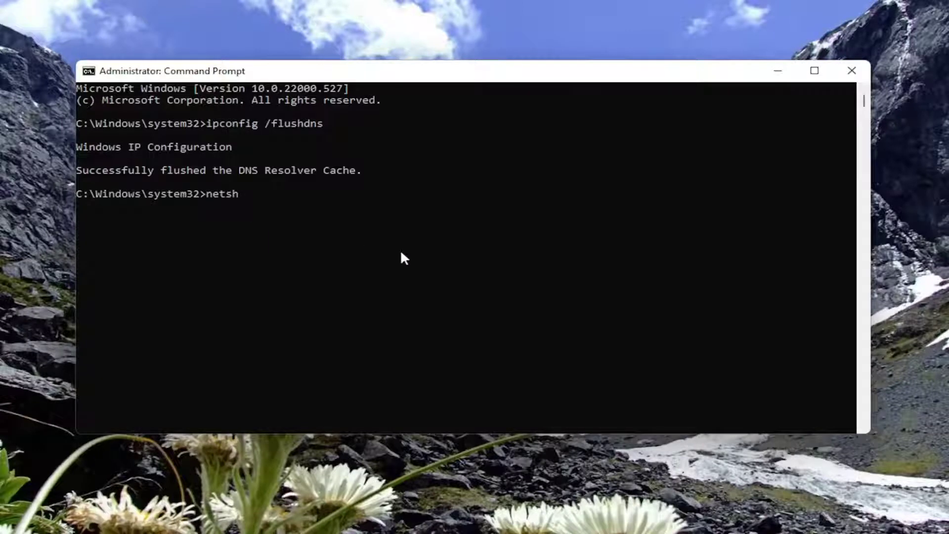
pyautogui.write('wi')
pyautogui.write('nsock re')
pyautogui.write('set')
pyautogui.press('Return')
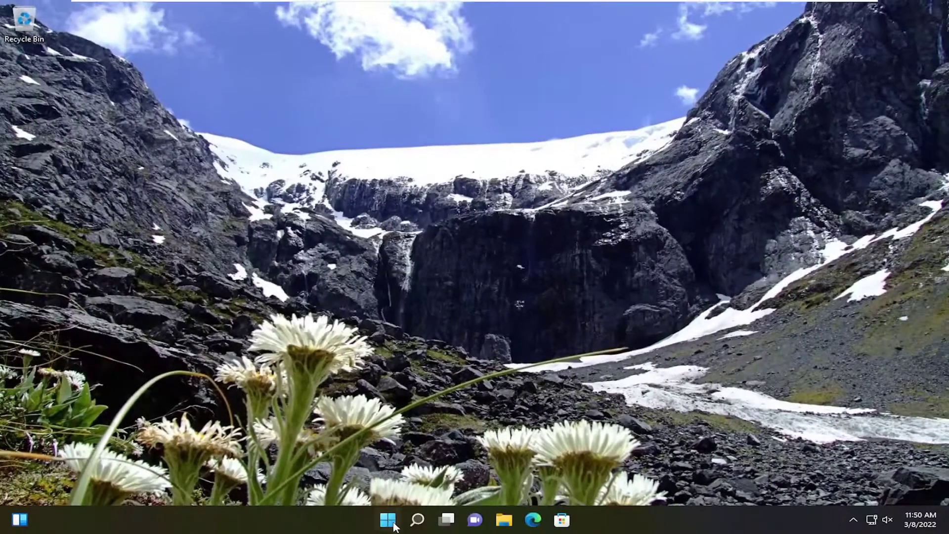
# - Restart Windows from the Start button's right-click menu
pyautogui.rightClick(389, 519)
pyautogui.click(386, 468)
# - Open Settings and go to Network & internet > Advanced network settings
pyautogui.click(417, 522)
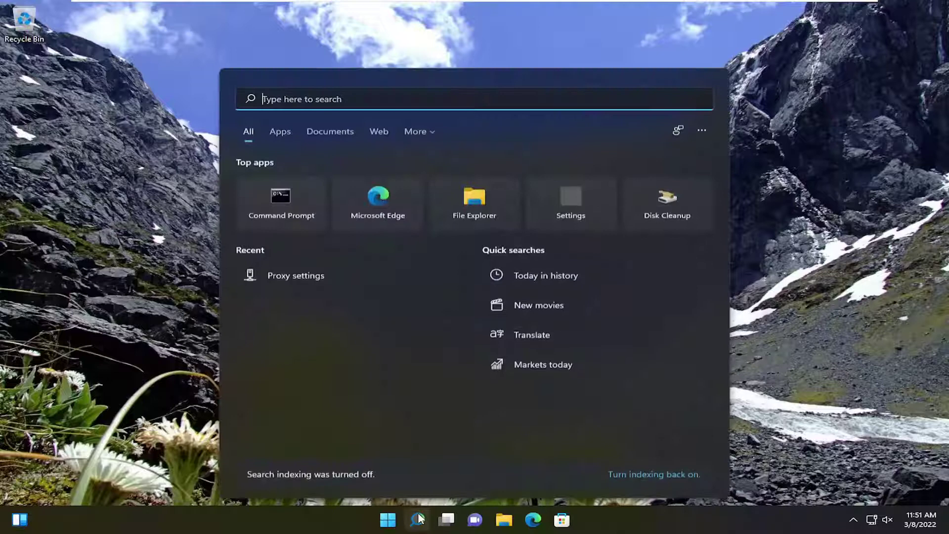
pyautogui.write('settings')
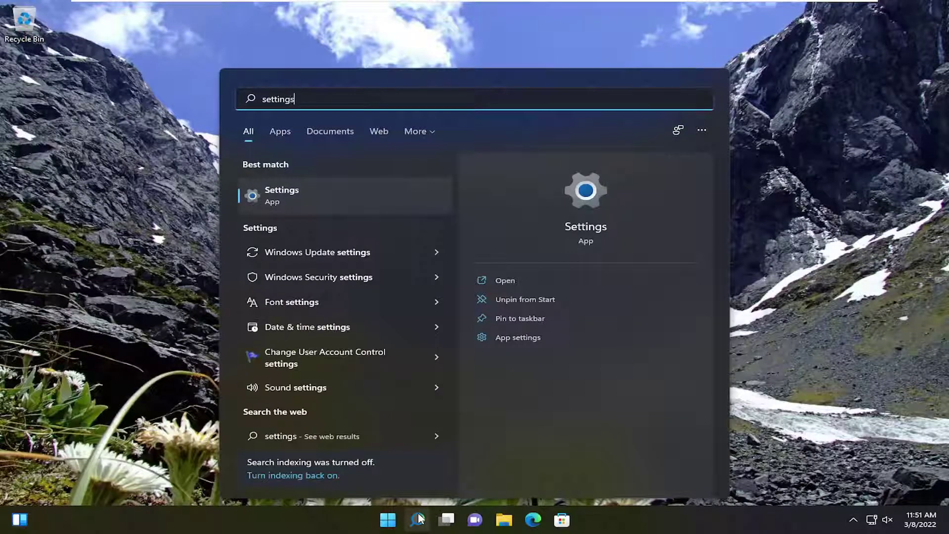
pyautogui.click(274, 200)
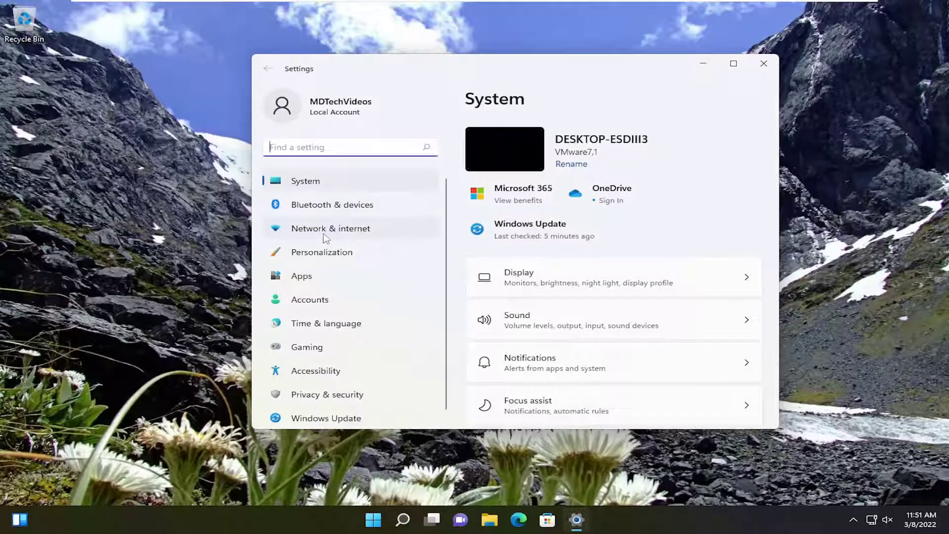
pyautogui.click(322, 232)
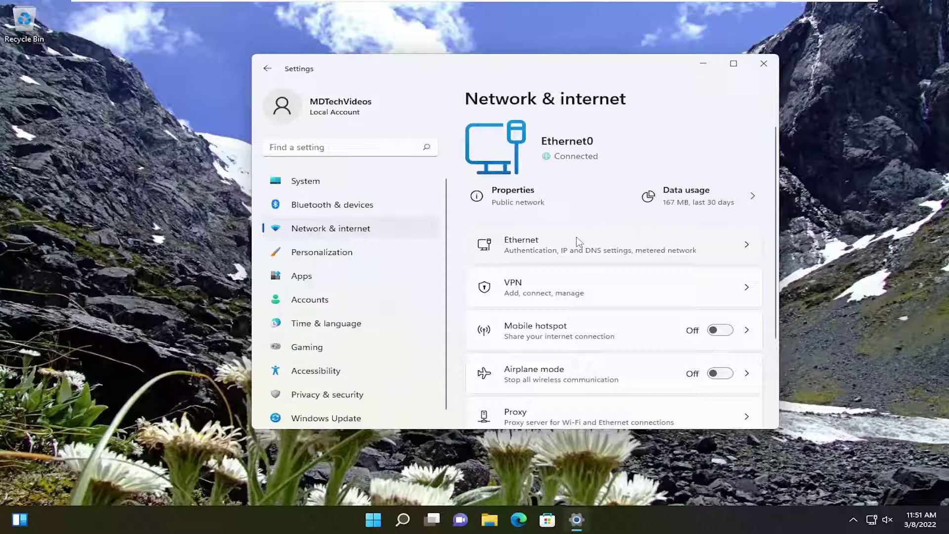
pyautogui.scroll(-3, 577, 241)
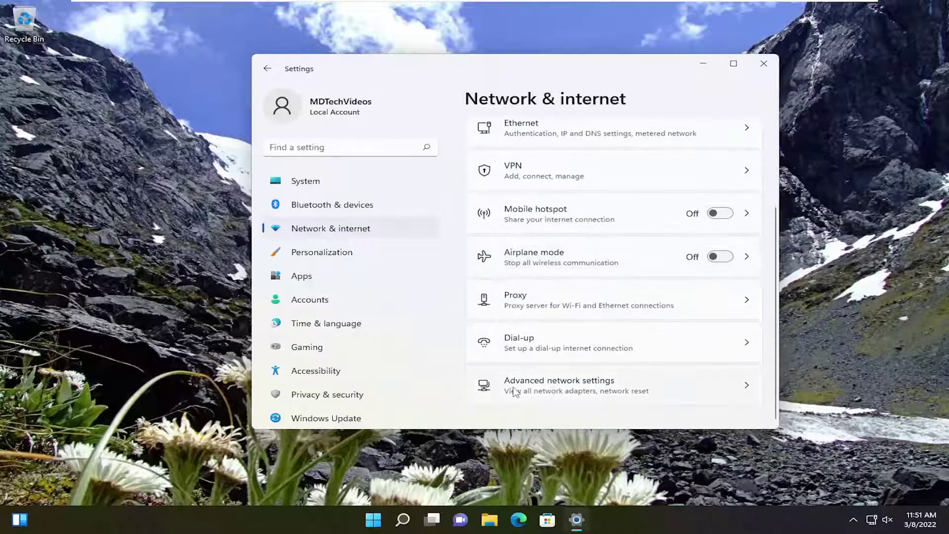
pyautogui.click(609, 386)
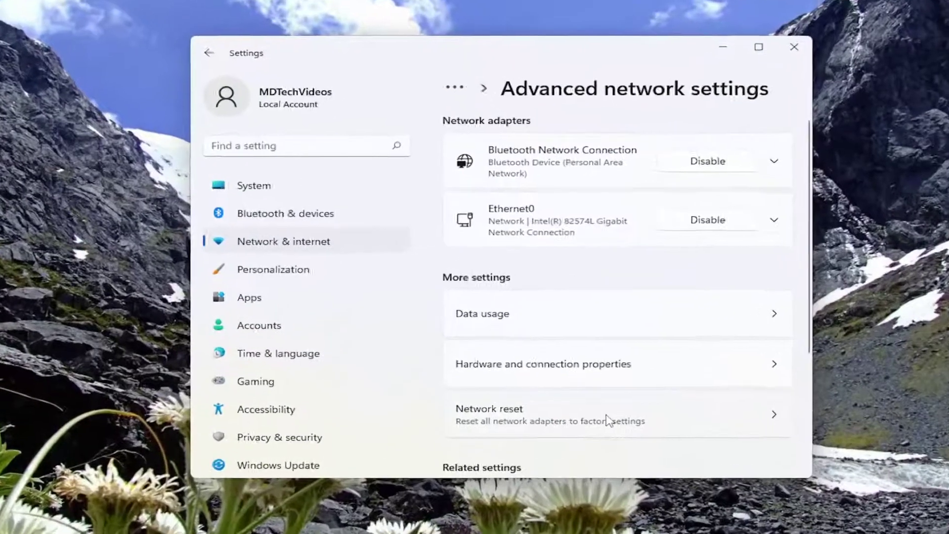
pyautogui.scroll(-1, 609, 395)
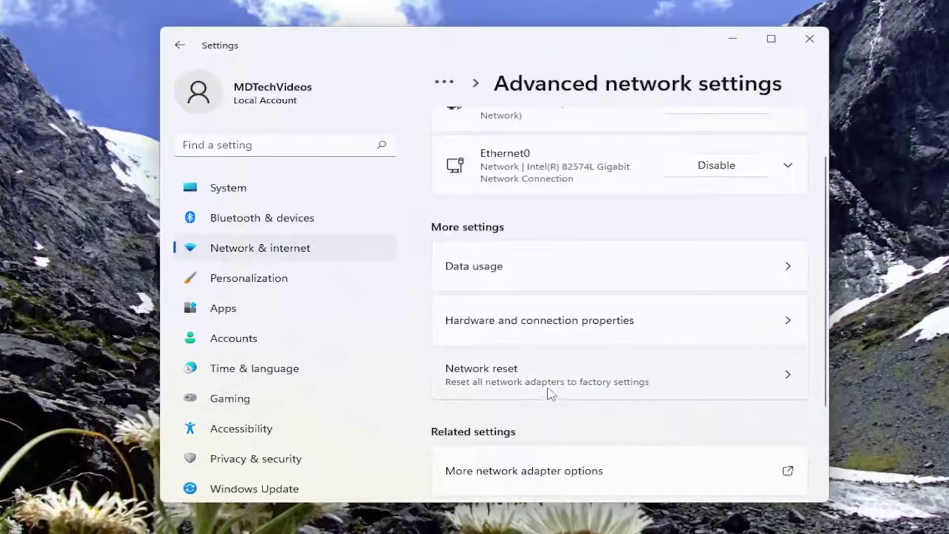
# - Run Network reset with Reset now, confirm Yes, dismiss the sign-out notice, and close Settings
pyautogui.click(597, 386)
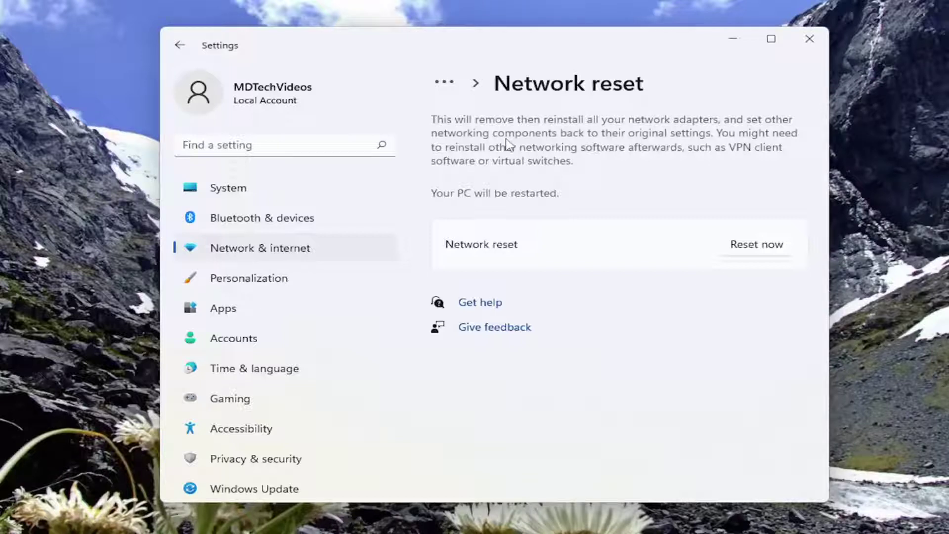
pyautogui.click(757, 247)
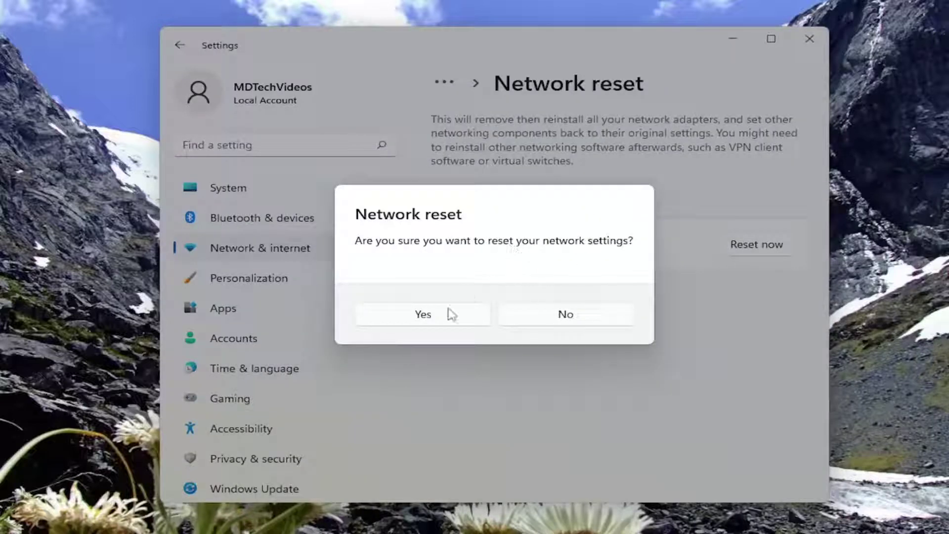
pyautogui.click(429, 318)
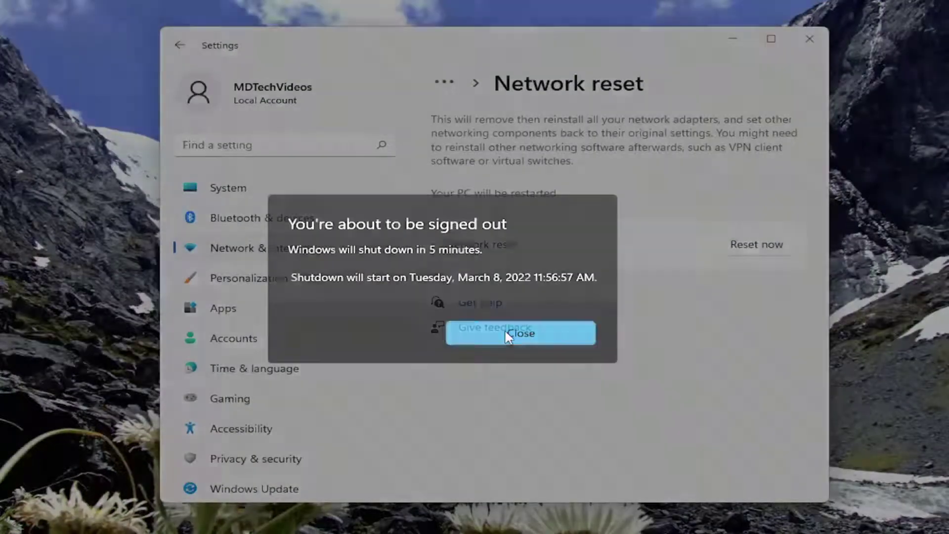
pyautogui.click(509, 336)
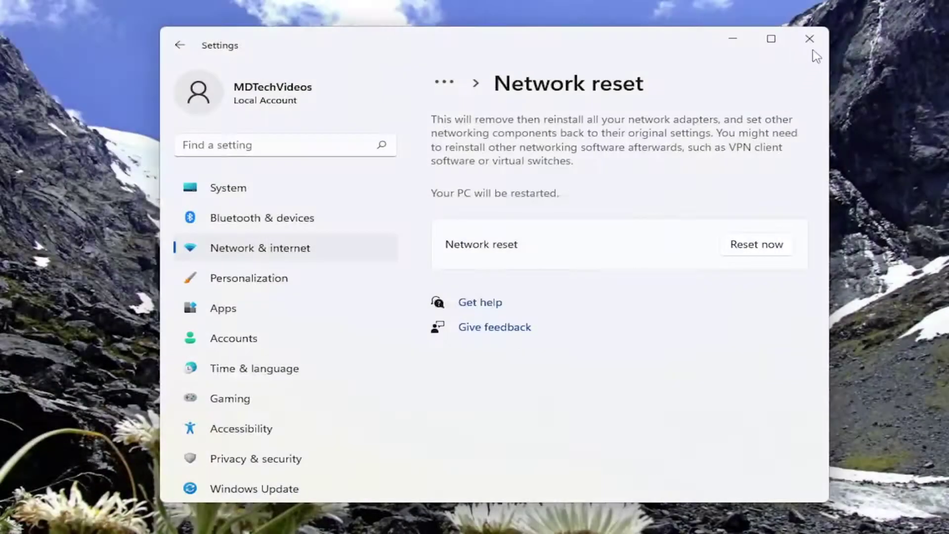
pyautogui.click(811, 40)
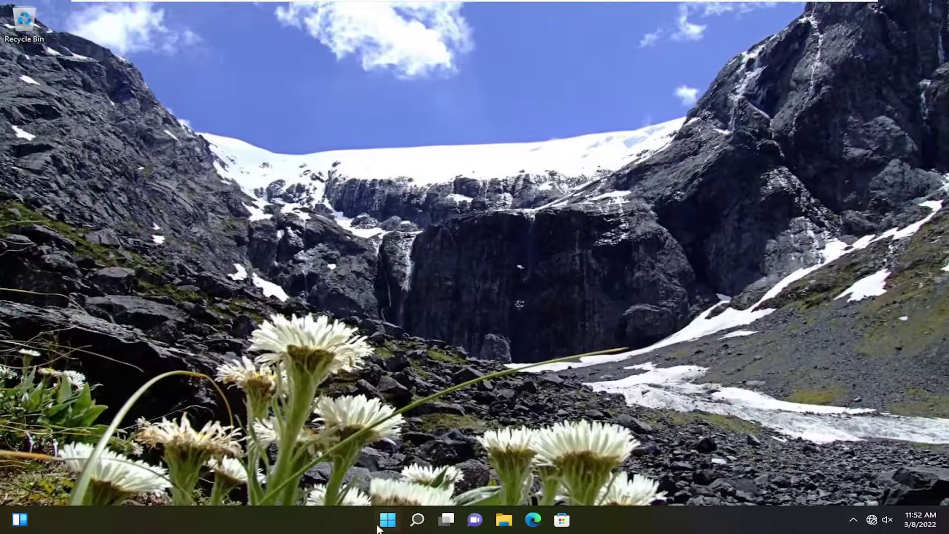
# - Right-click Start to bring up the power options for restarting
pyautogui.rightClick(387, 519)
pyautogui.moveTo(376, 473)
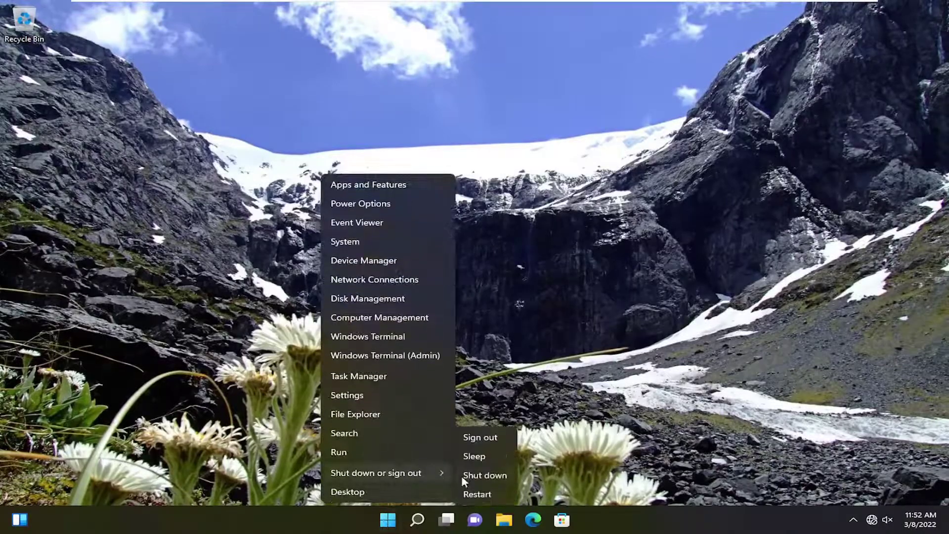